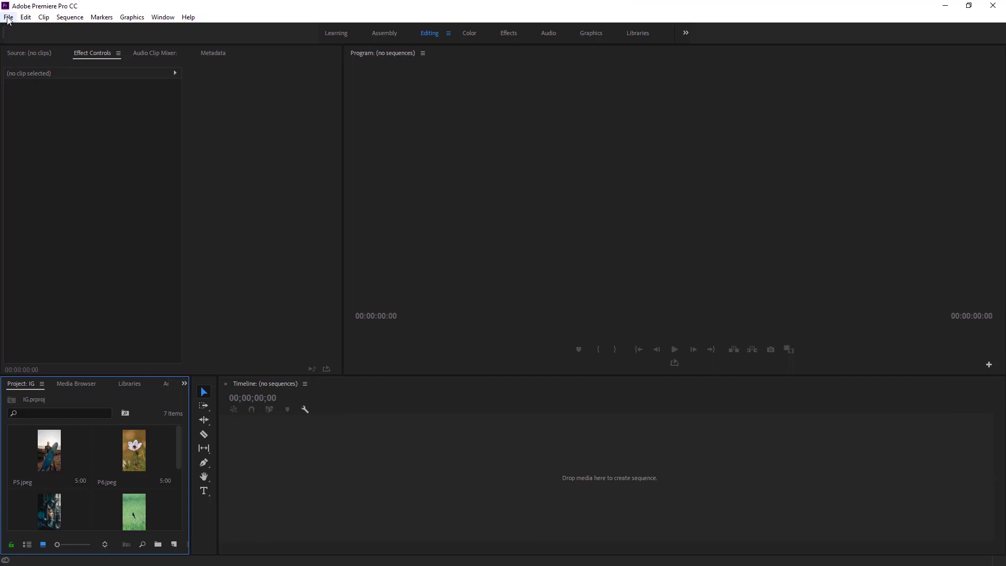
Step: Start a new sequence from the Digital SLR > 1080p > DSLR 1080p25 preset
click(8, 19)
mouse_move(14, 30)
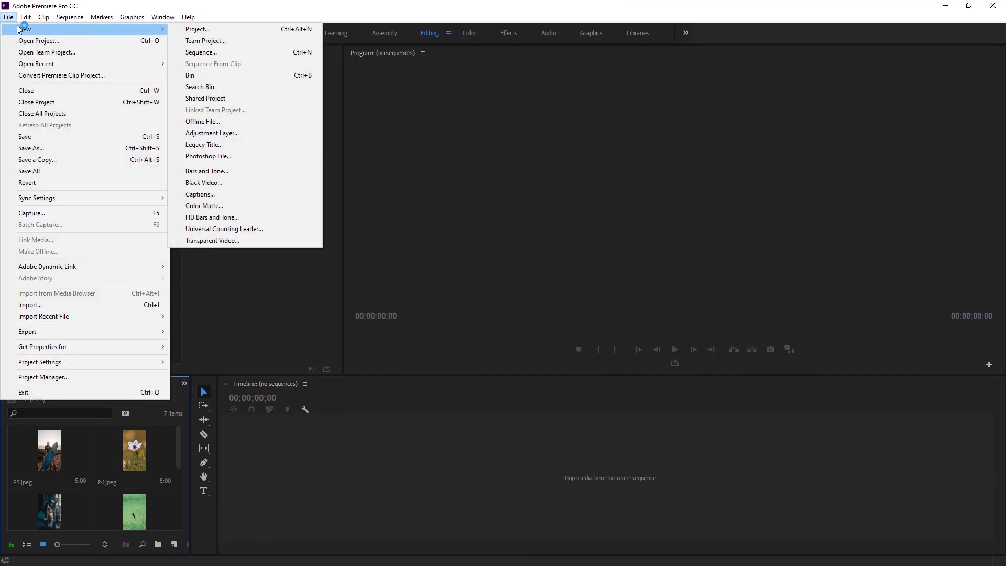
click(208, 56)
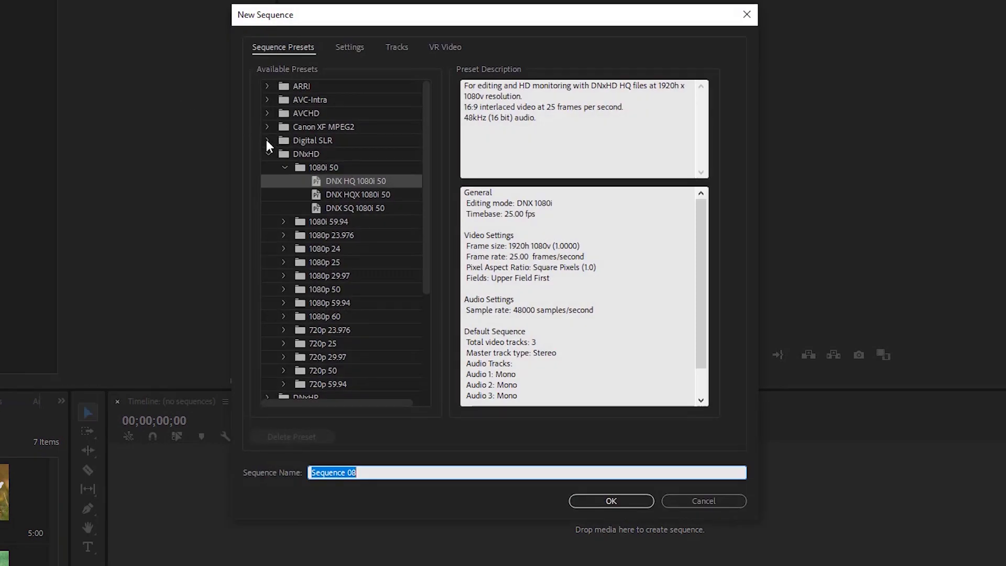
click(267, 140)
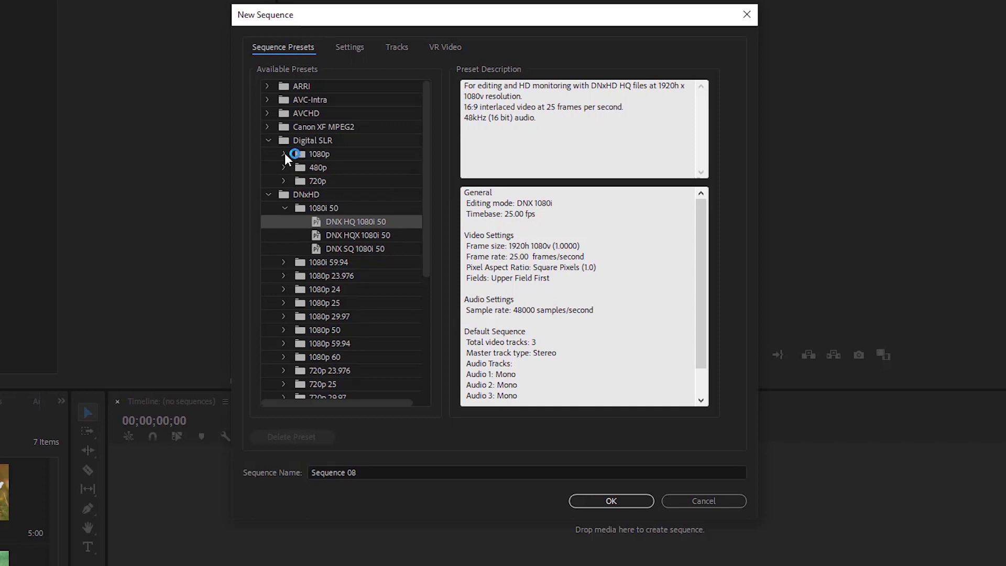
click(284, 154)
click(351, 181)
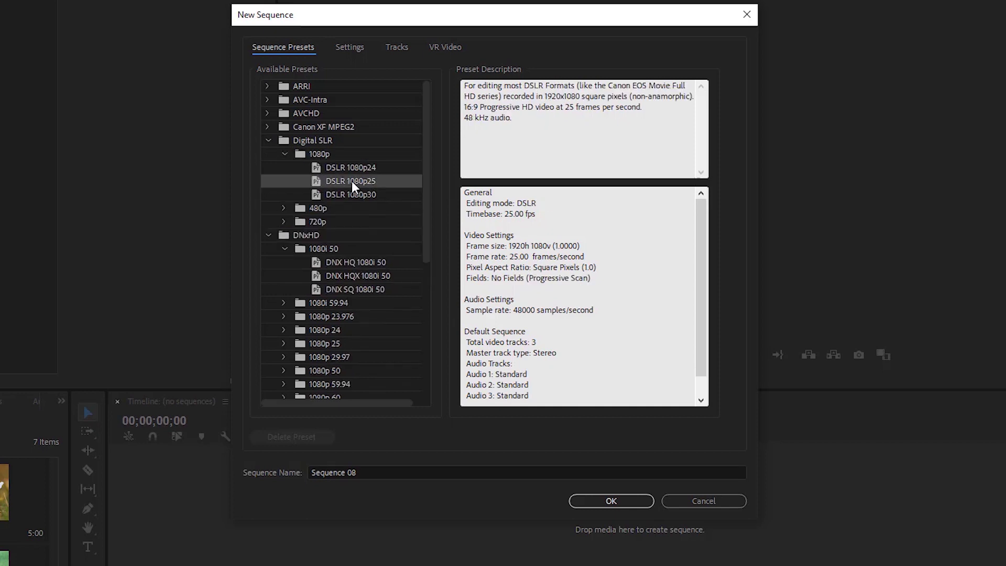
Step: In Settings, set Editing Mode to Custom and frame size to 1080 × 1920
click(349, 47)
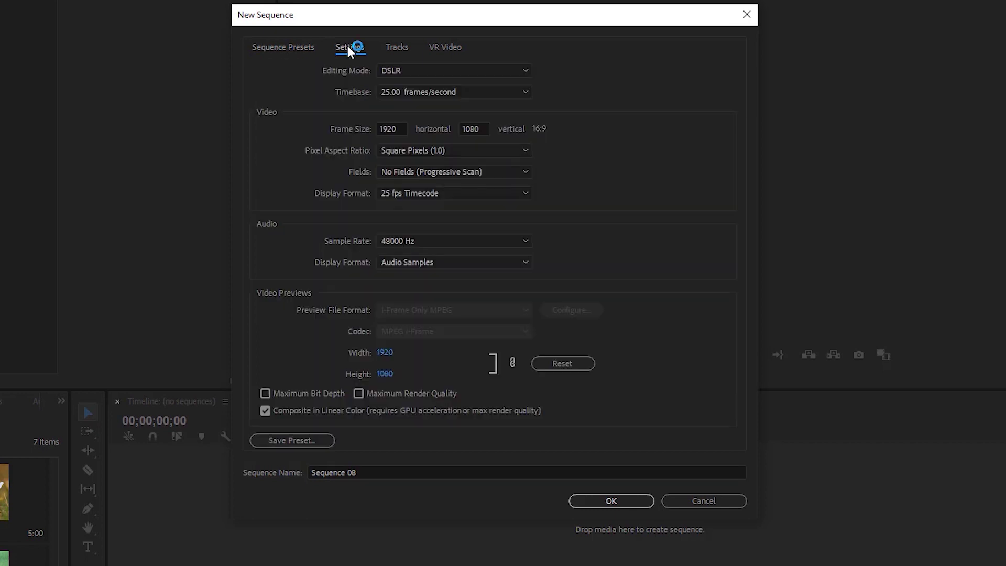
click(522, 72)
drag(529, 252, 529, 131)
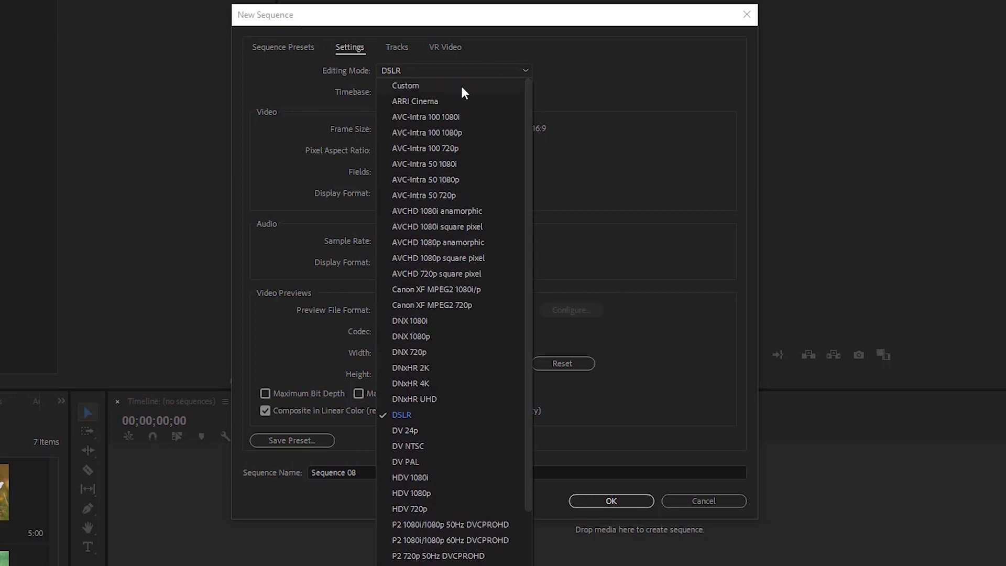
click(461, 84)
key(BackSpace)
key(BackSpace)
key(BackSpace)
key(BackSpace)
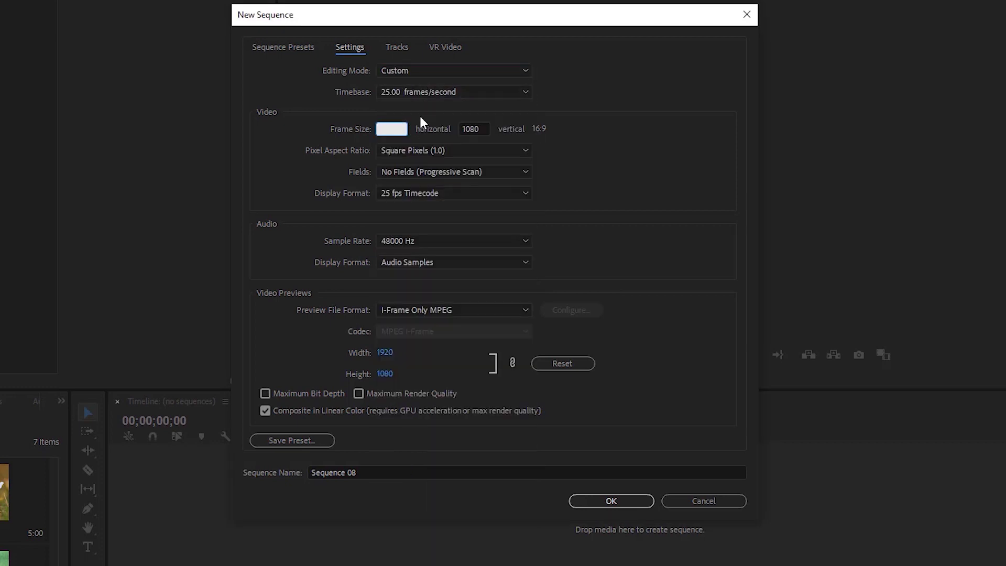
text(1080)
key(Tab)
text(192)
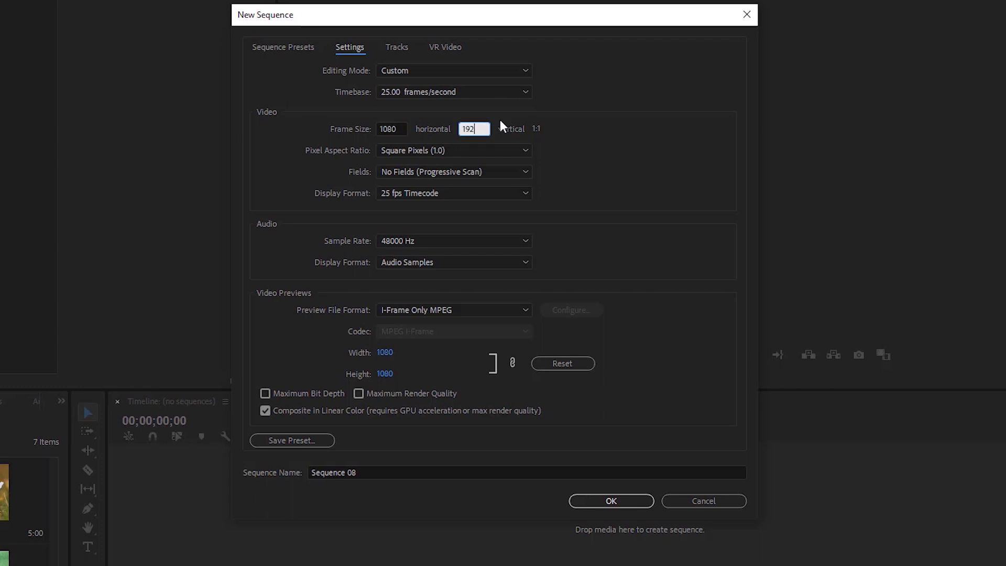
text(0)
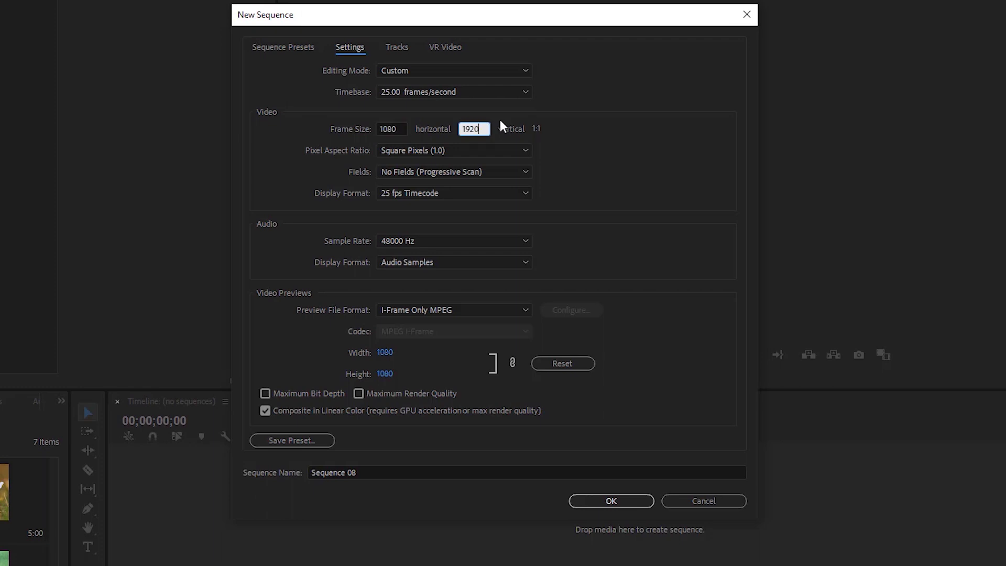
Step: Create Sequence 08 and place P5.jpeg at the start of track V1
click(586, 501)
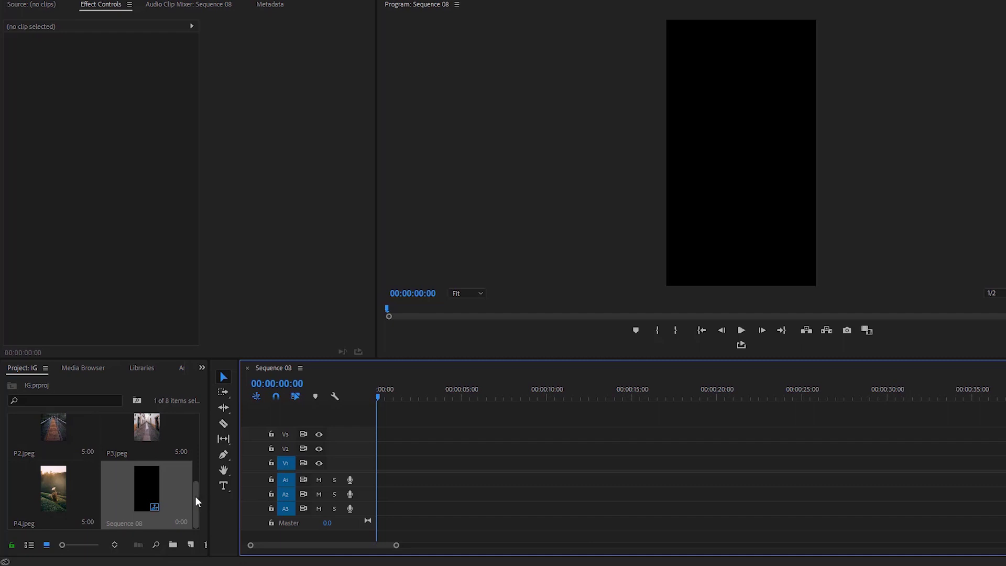
drag(195, 496, 192, 417)
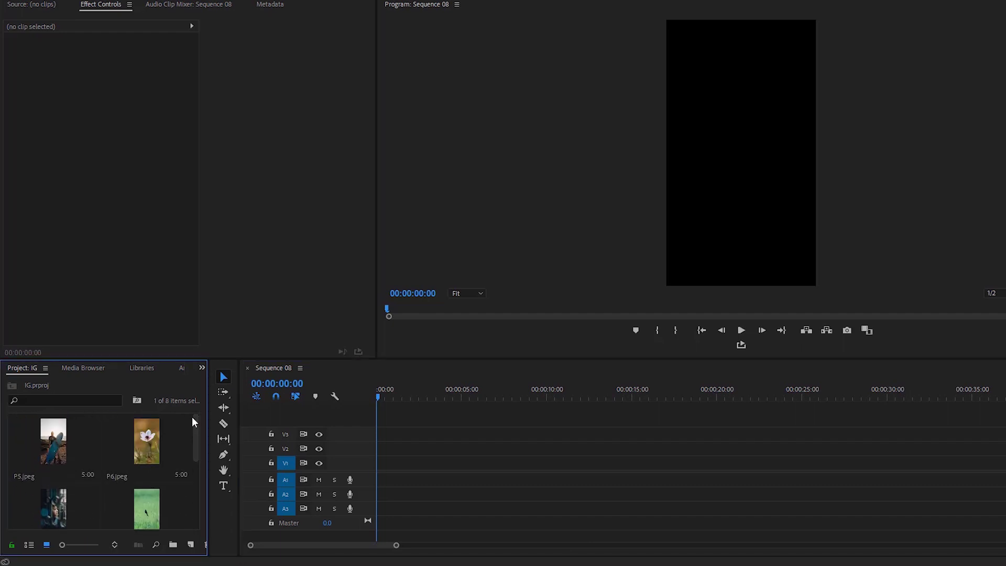
click(81, 426)
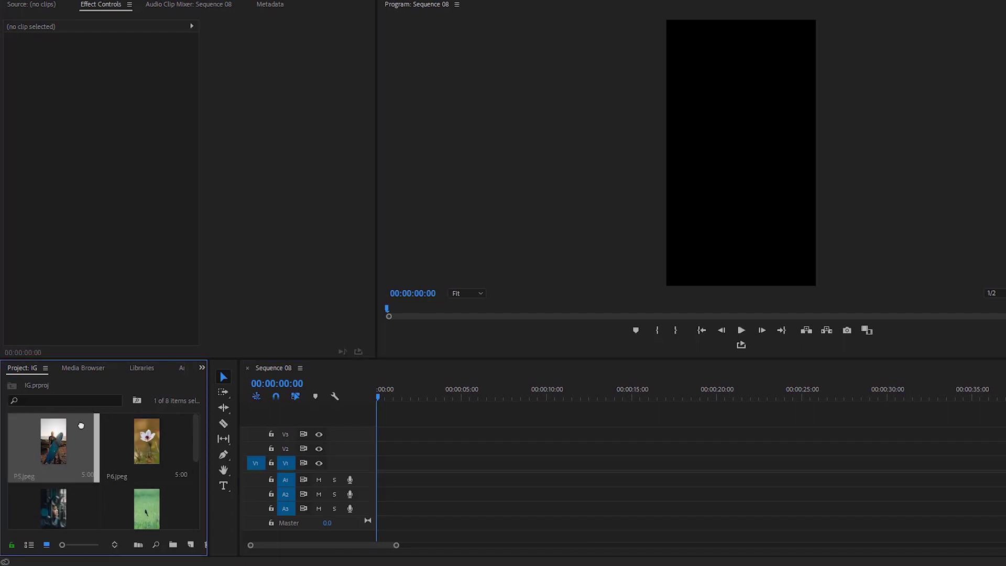
drag(81, 425, 380, 462)
Step: Scale the P5.jpeg clip down from 100 to 72 in Motion settings
drag(381, 399, 423, 397)
click(442, 467)
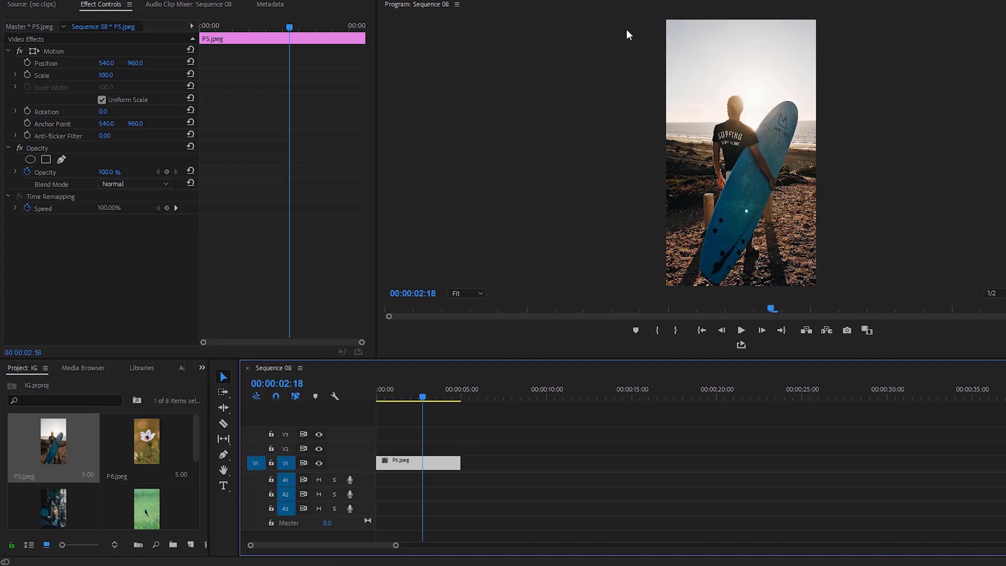
click(58, 52)
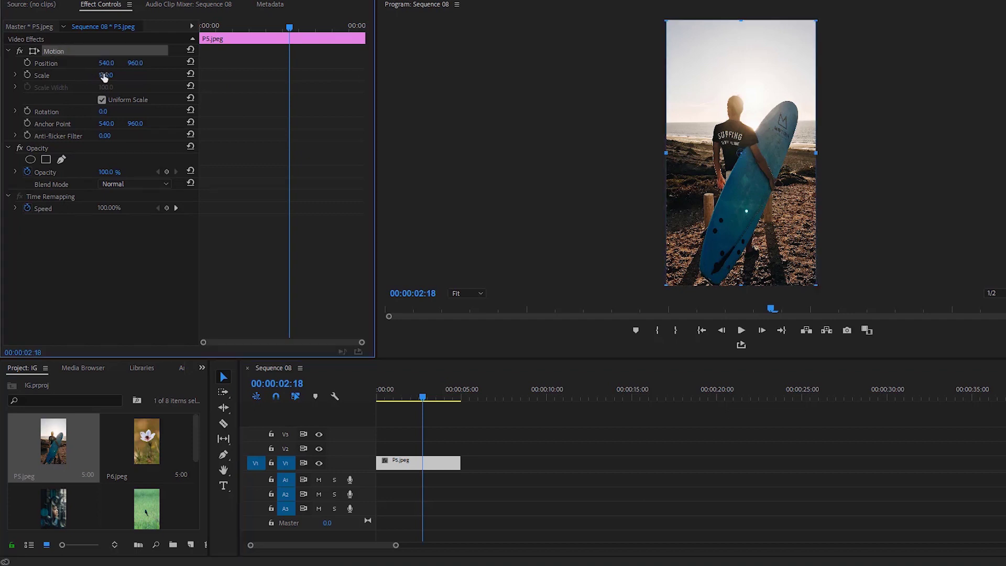
mouse_move(105, 75)
mouse_down()
mouse_move(88, 74)
mouse_move(105, 75)
mouse_up()
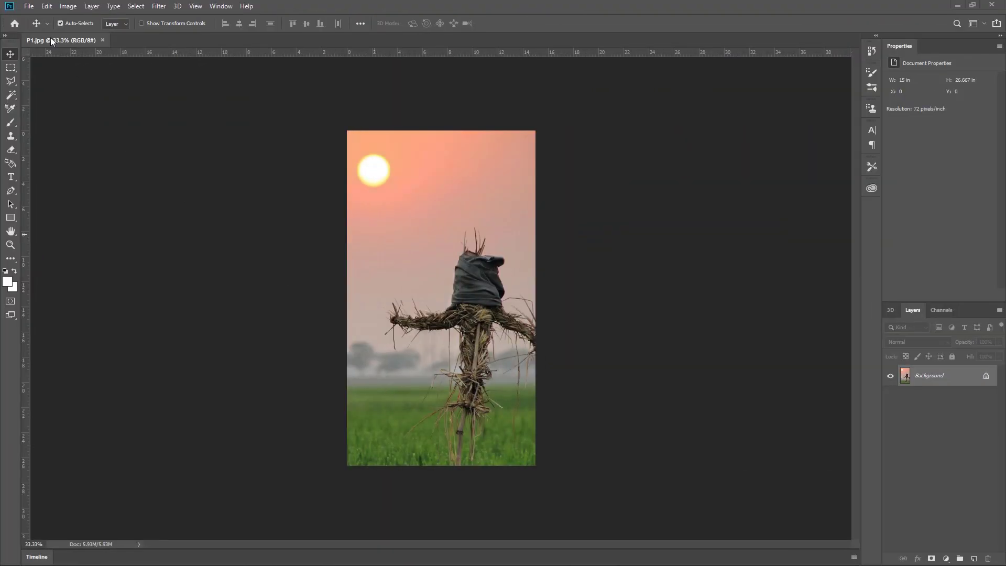
Step: Create a blank Photoshop document 1080 pixels wide by 1920 pixels high
click(29, 7)
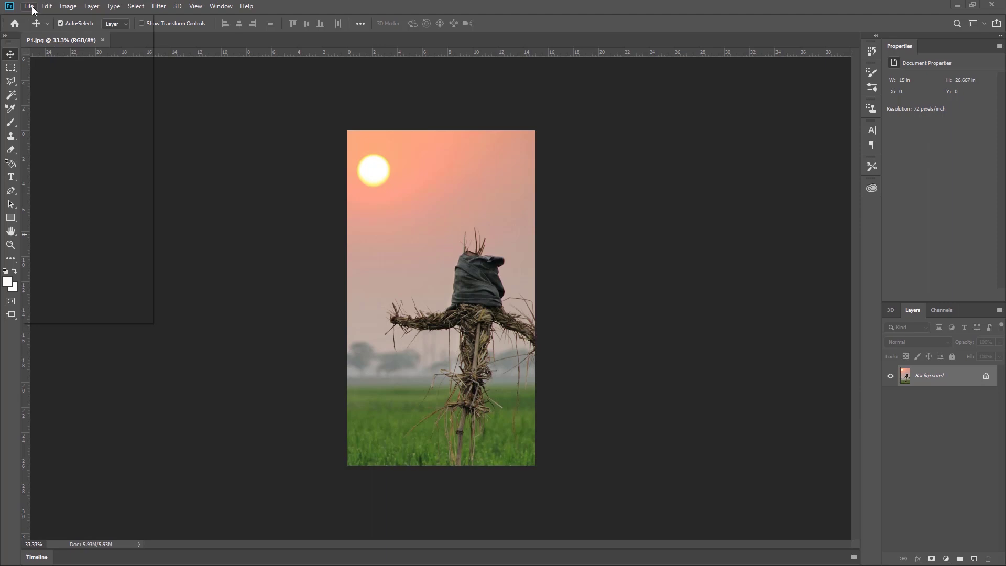
click(35, 19)
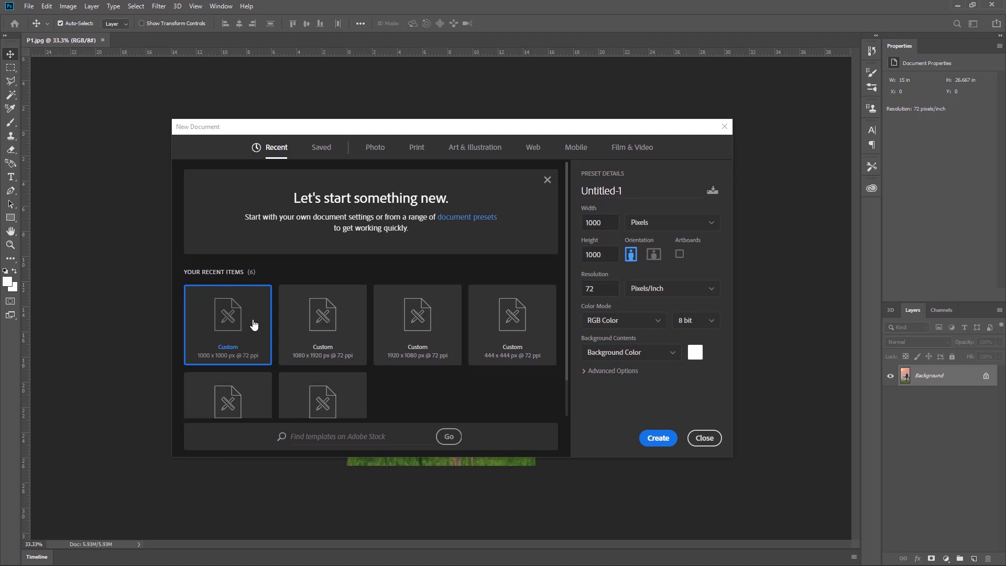
double_click(611, 225)
text(1080)
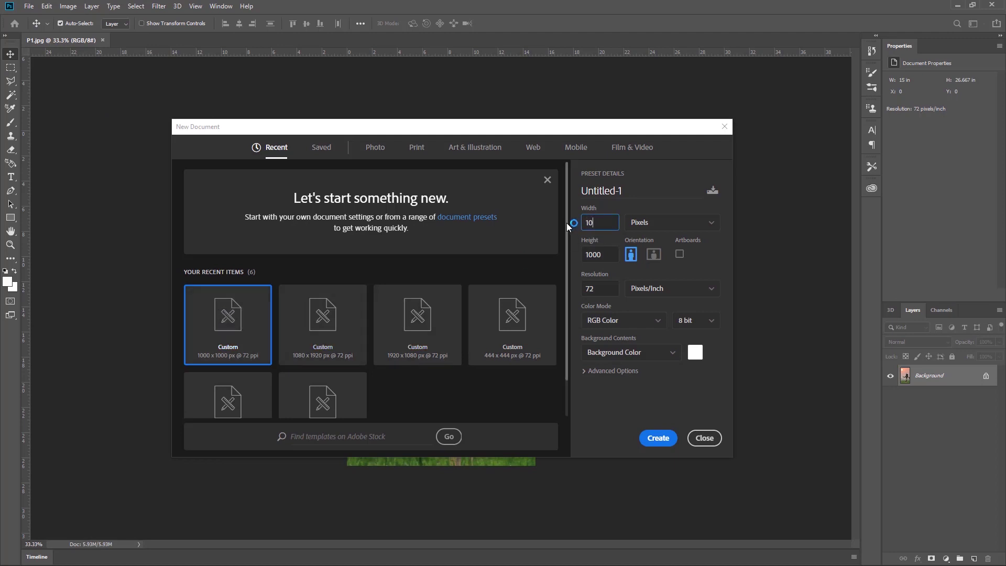
double_click(612, 256)
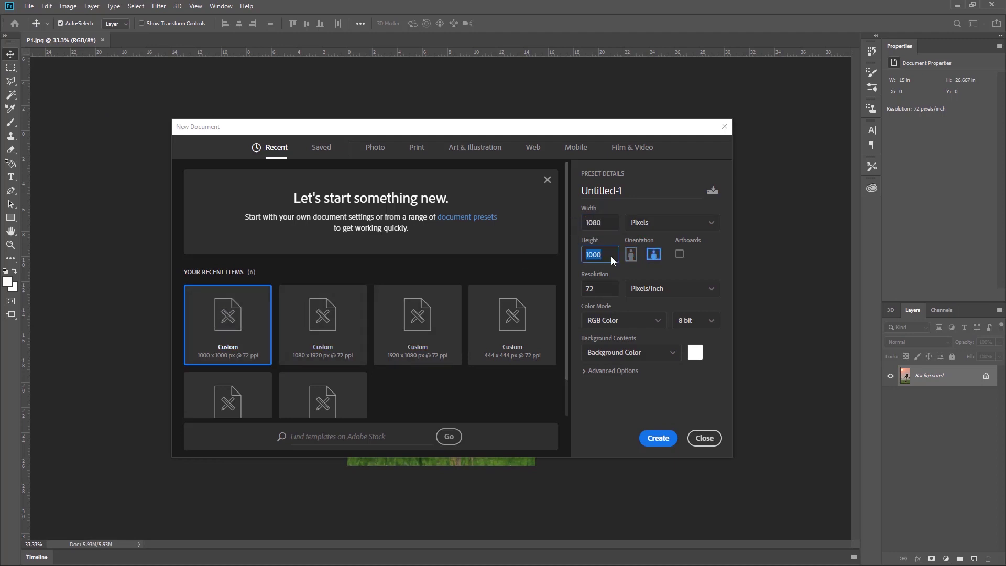
text(1920)
click(658, 438)
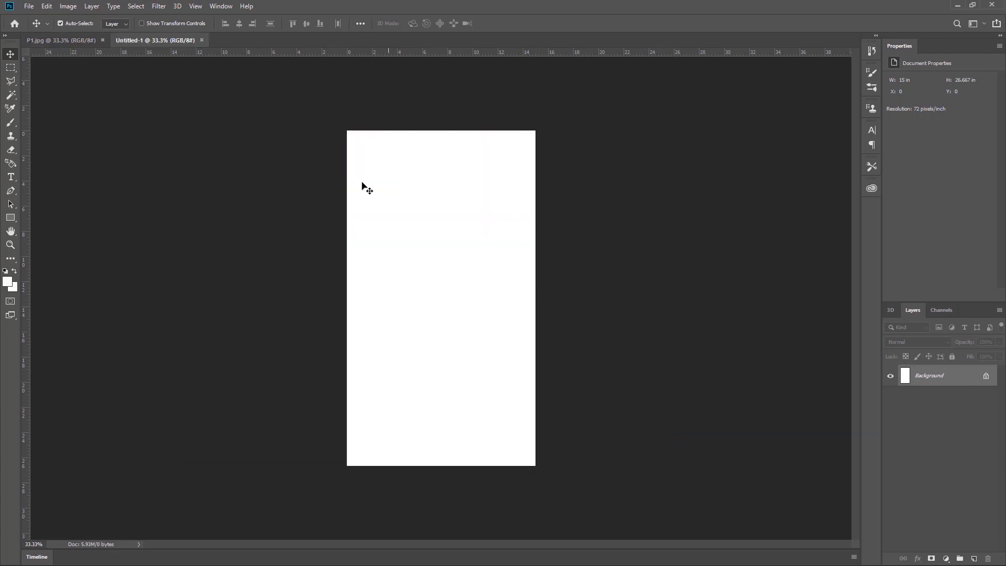
Step: Open P6.jpeg and drag the flower photo into the Untitled-1 document
click(30, 7)
click(35, 27)
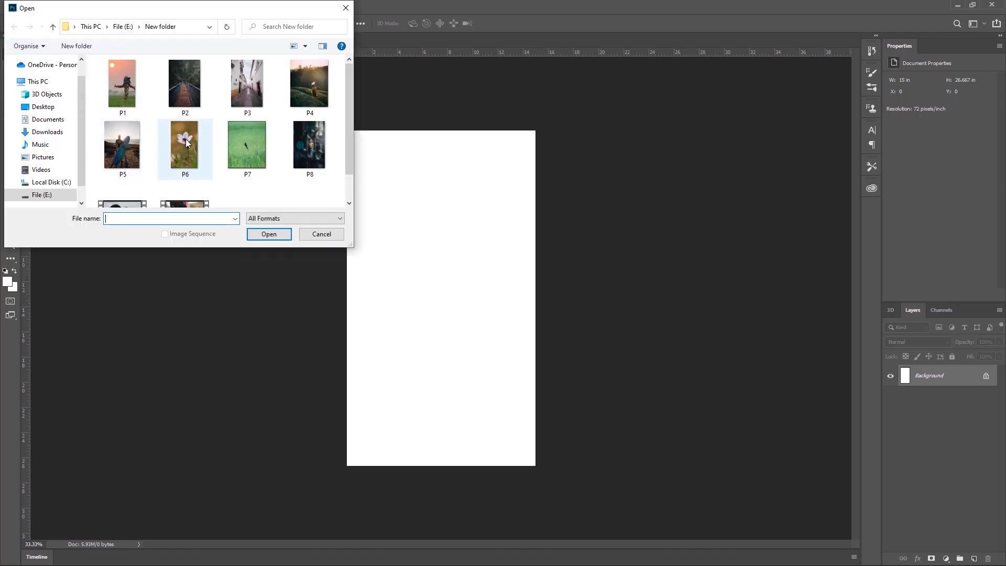
click(187, 143)
click(279, 234)
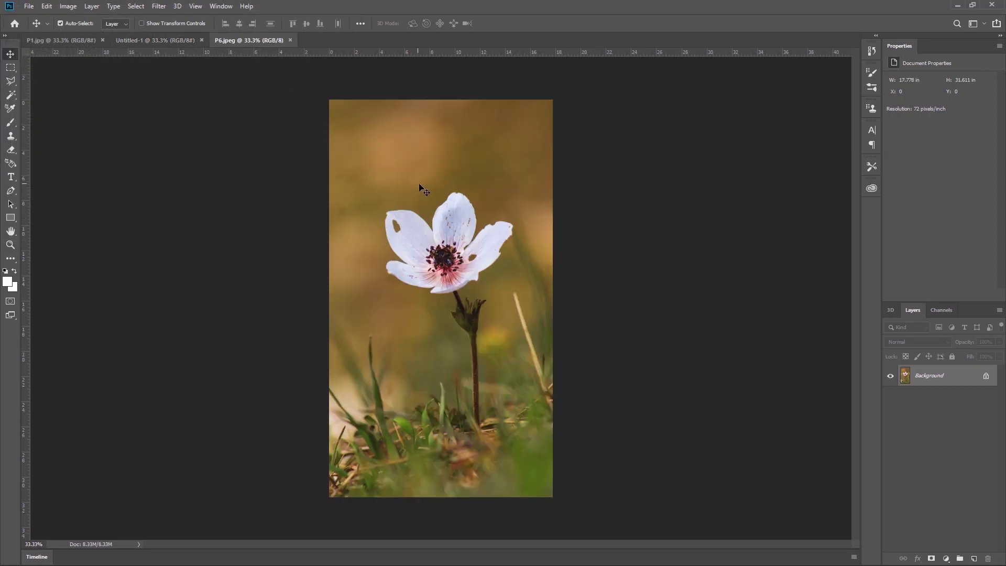
drag(424, 190, 443, 281)
Step: Free-transform the flower layer to about 88% so it fills the canvas
key(ctrl+t)
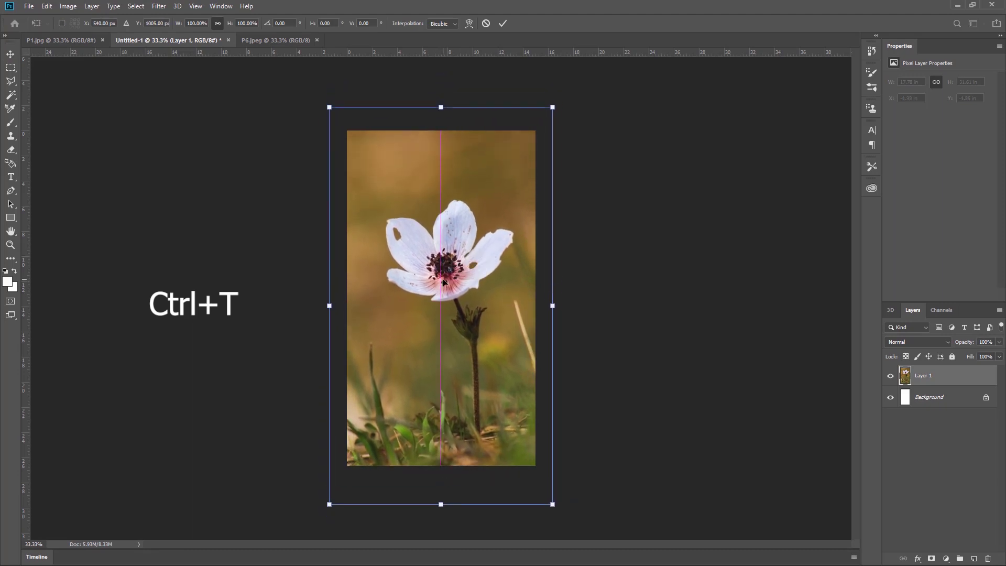
drag(553, 306, 519, 313)
drag(456, 293, 468, 293)
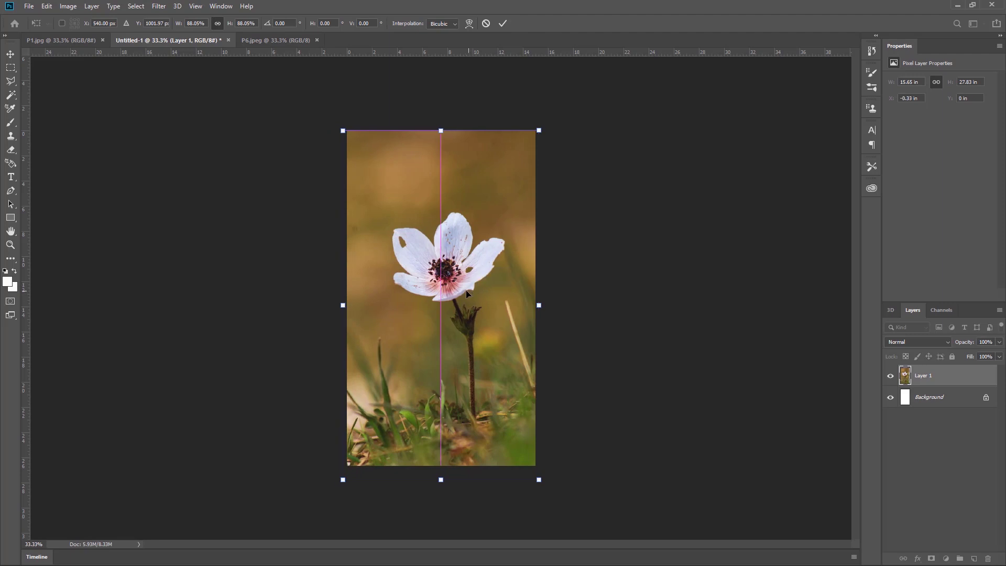
key(Return)
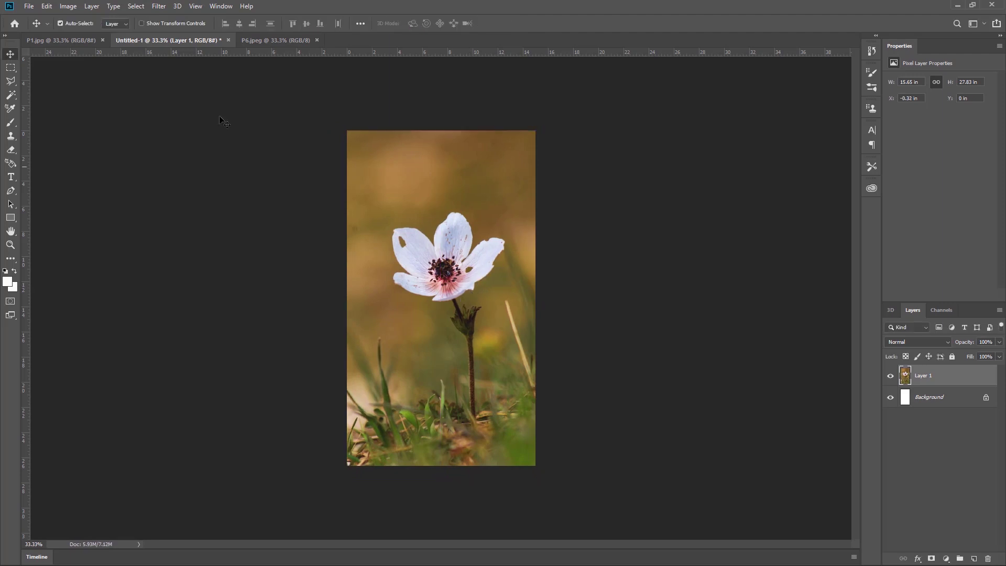
Step: Save the document as JPEG 'Photo 10' at Quality 12 (Maximum)
click(29, 7)
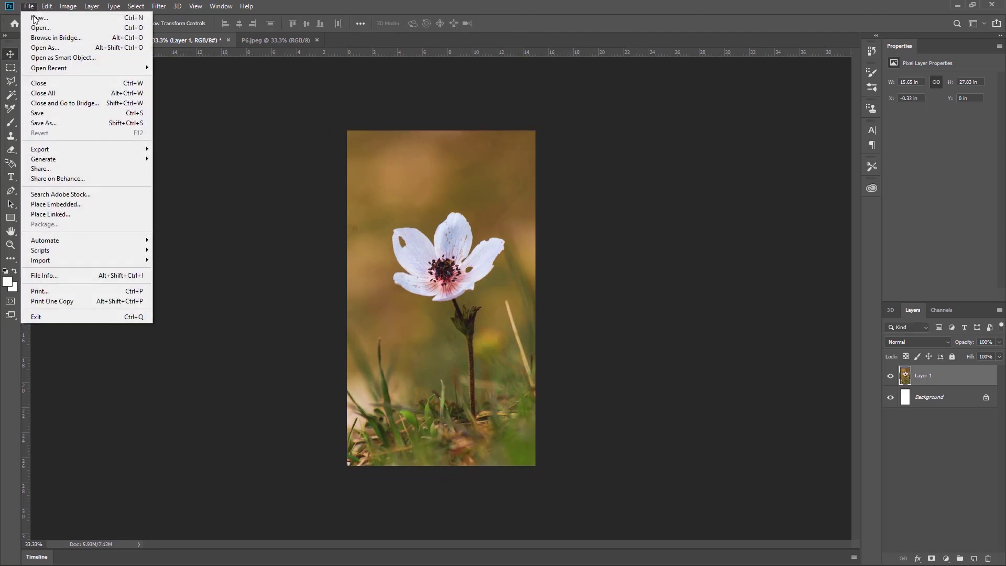
click(62, 129)
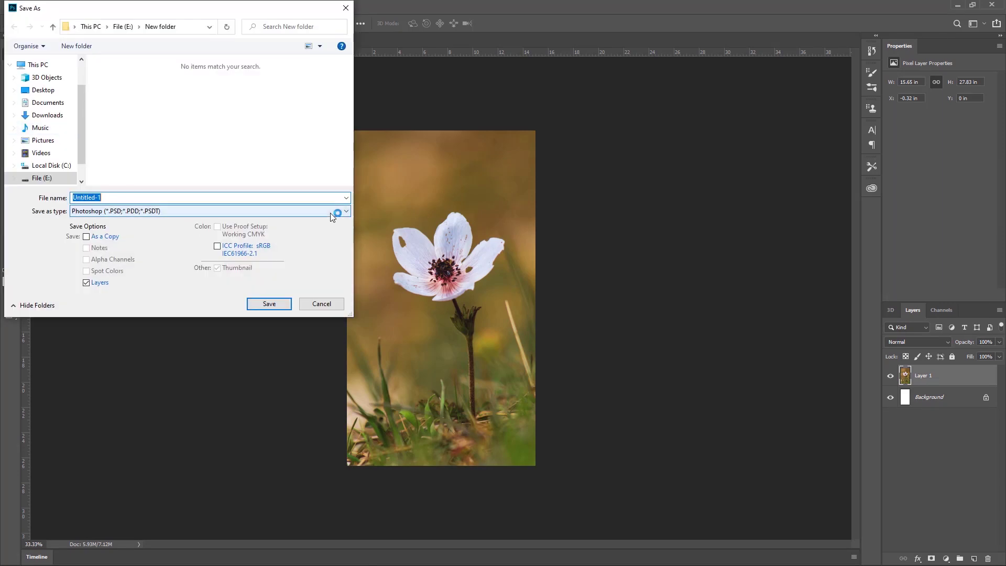
click(332, 212)
click(129, 293)
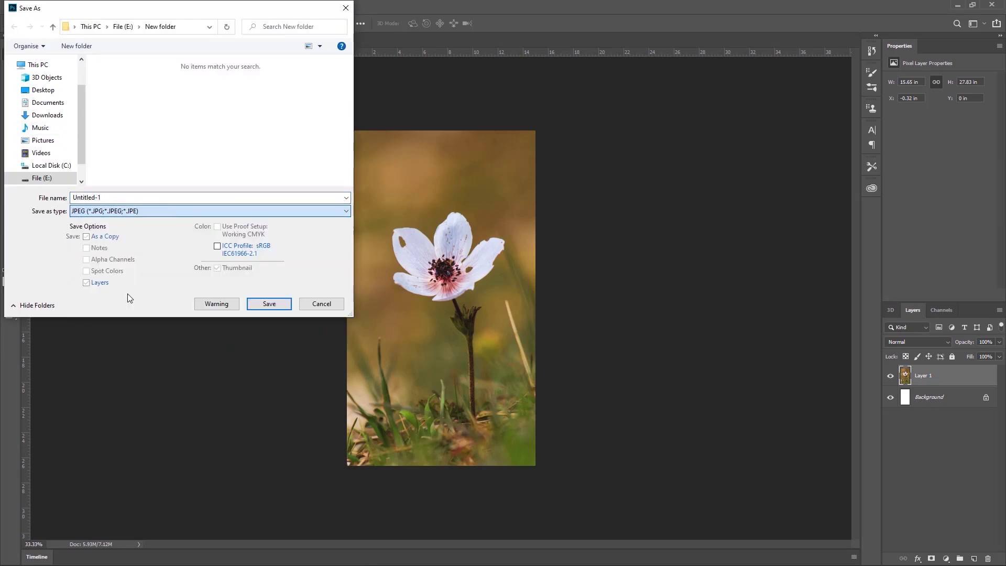
click(130, 199)
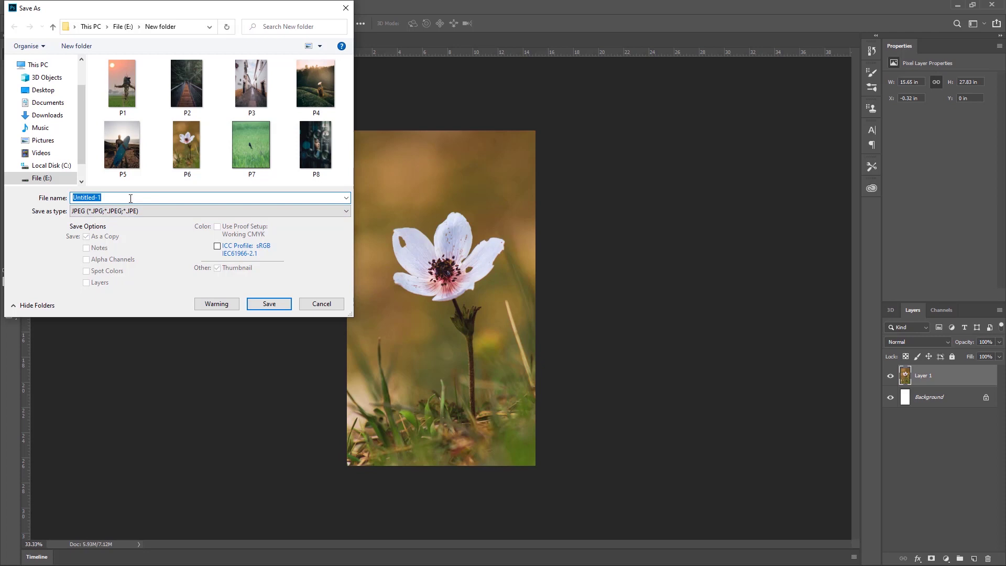
text(Photo 10)
click(265, 303)
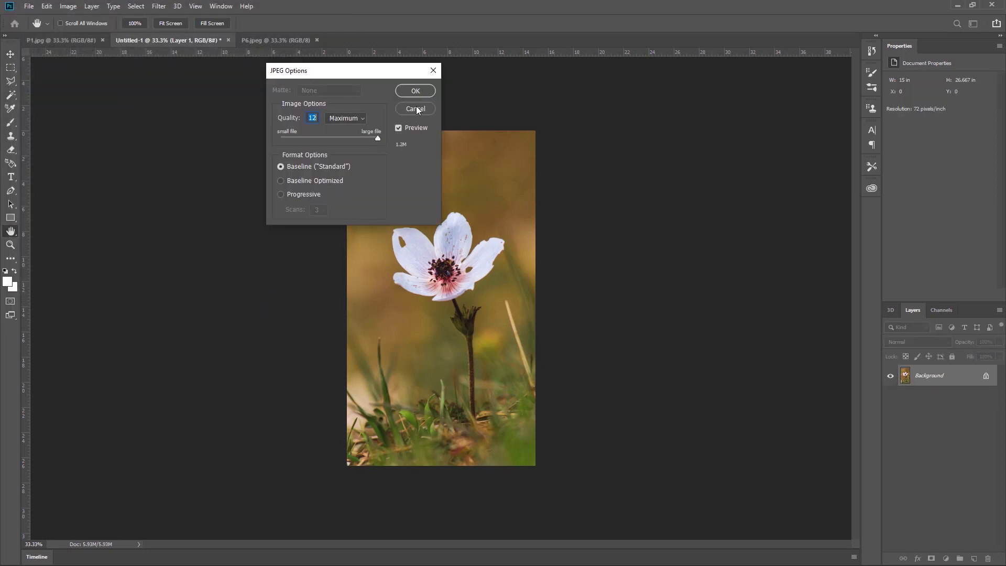
click(416, 91)
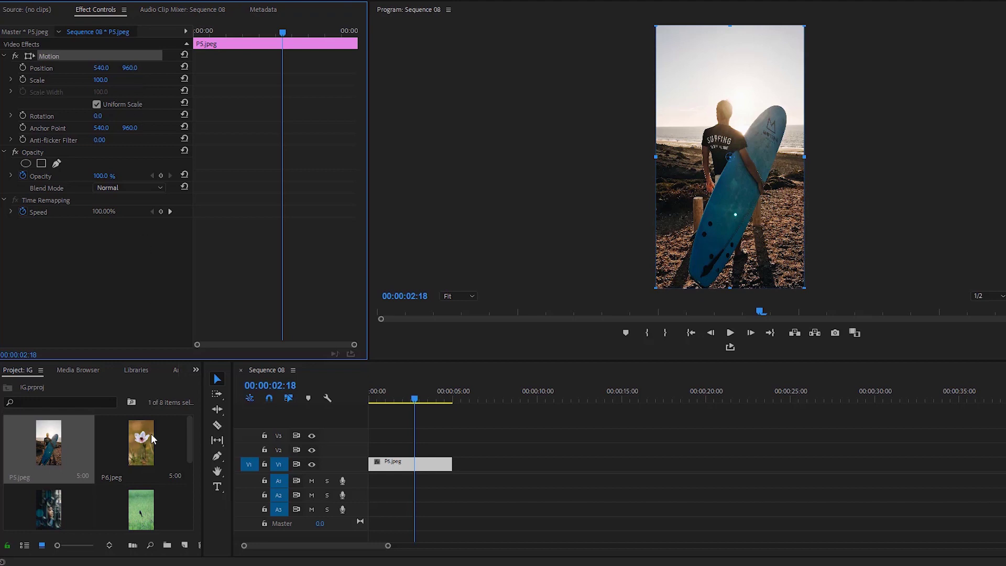
Step: Add P6, P8, P7, P2, P3 and P4 in order after P5.jpeg on V1
drag(149, 441, 487, 464)
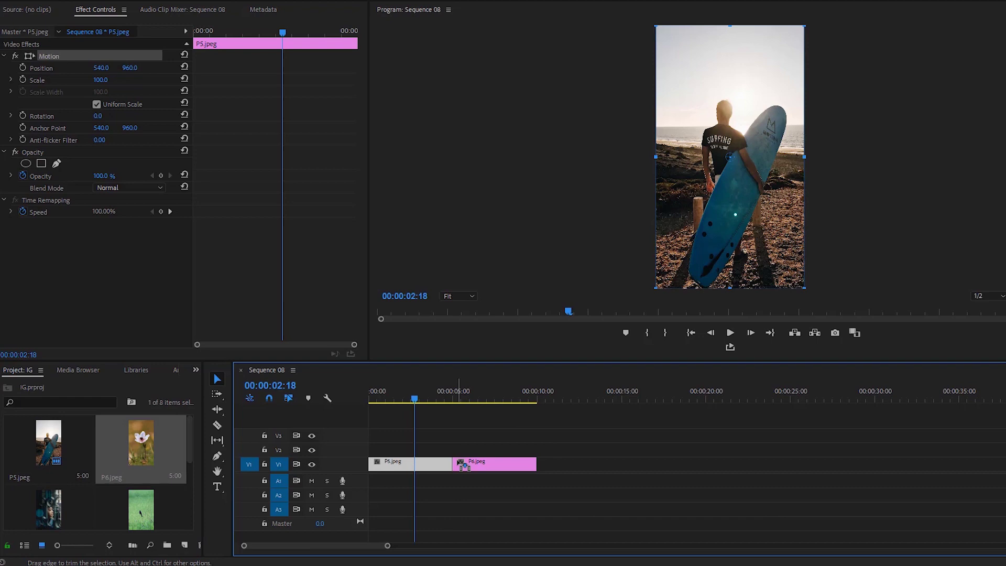
drag(52, 506, 580, 464)
drag(141, 509, 663, 464)
scroll(194, 443, down, 3)
drag(48, 429, 747, 464)
drag(141, 429, 830, 464)
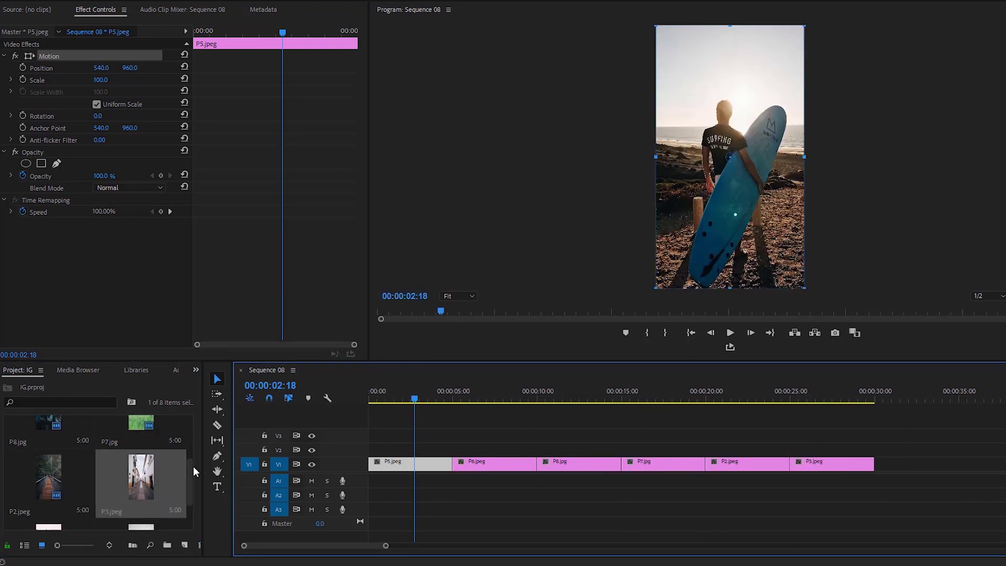
drag(46, 498, 886, 465)
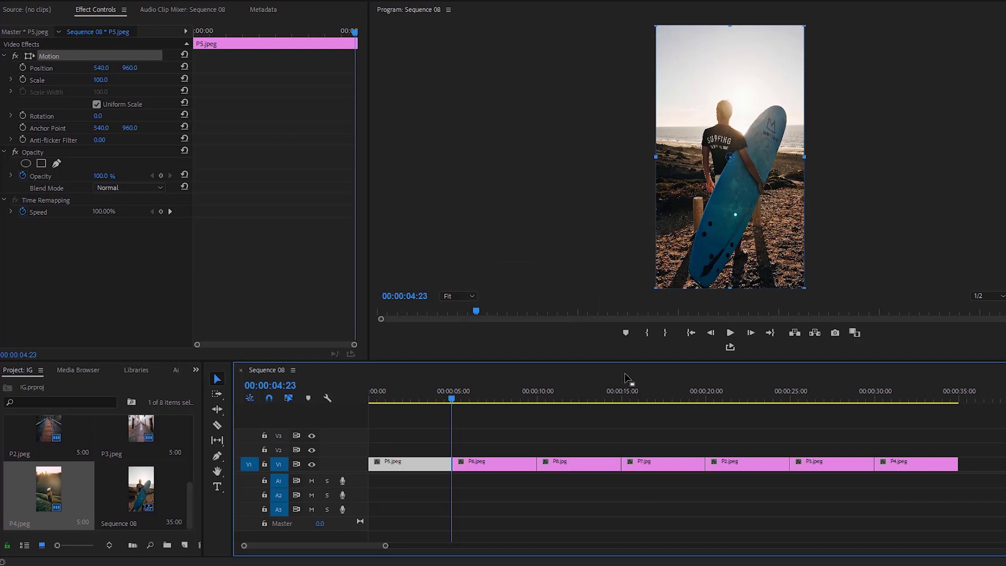
Step: Select the six newly added clips and bring up their context menu
shift+click(942, 465)
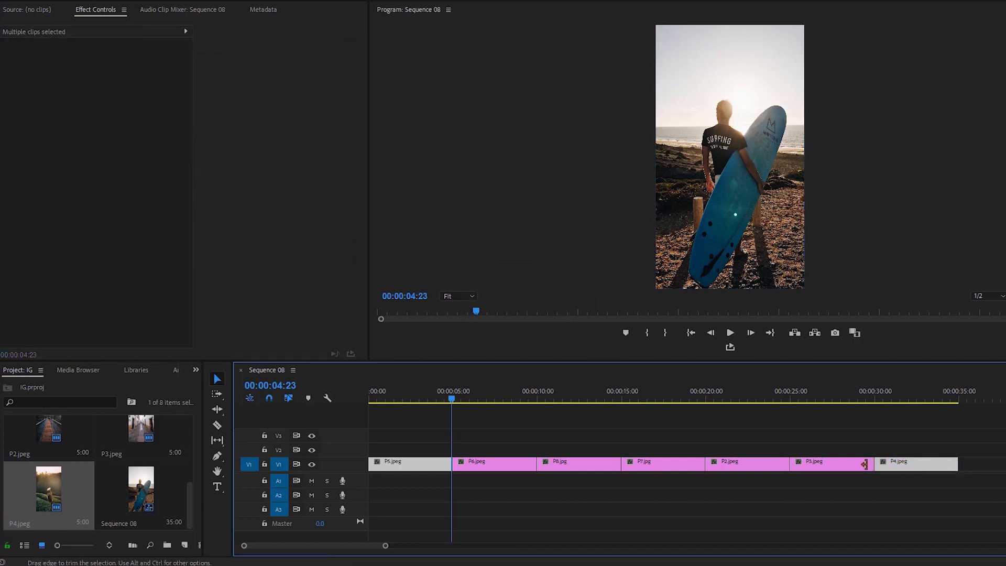
shift+click(800, 467)
shift+click(747, 465)
shift+click(676, 466)
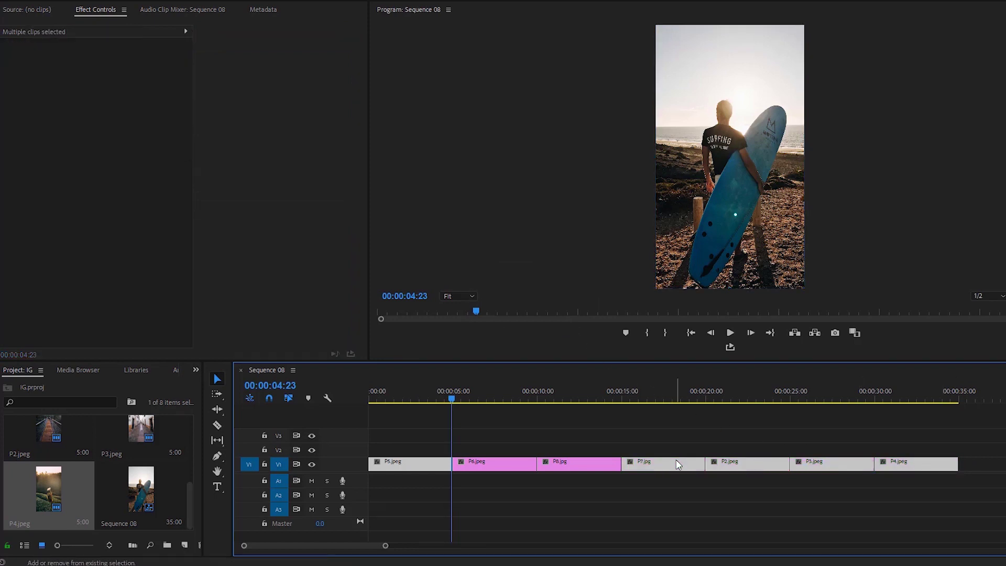
shift+click(586, 464)
shift+click(512, 465)
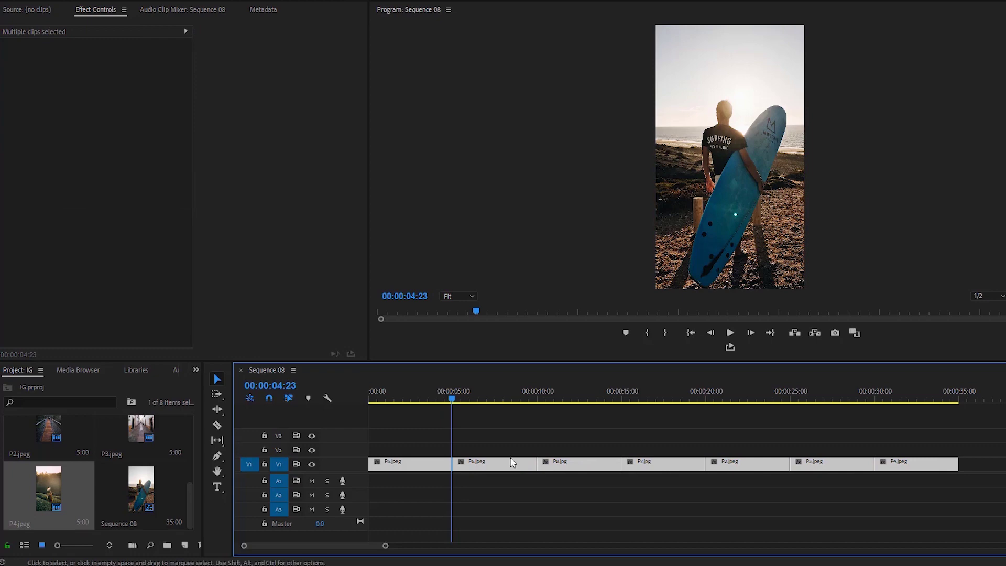
right_click(607, 465)
Step: In Speed/Duration, change the clips' duration from 00:00:05:00 to 00:00:01:12
click(623, 373)
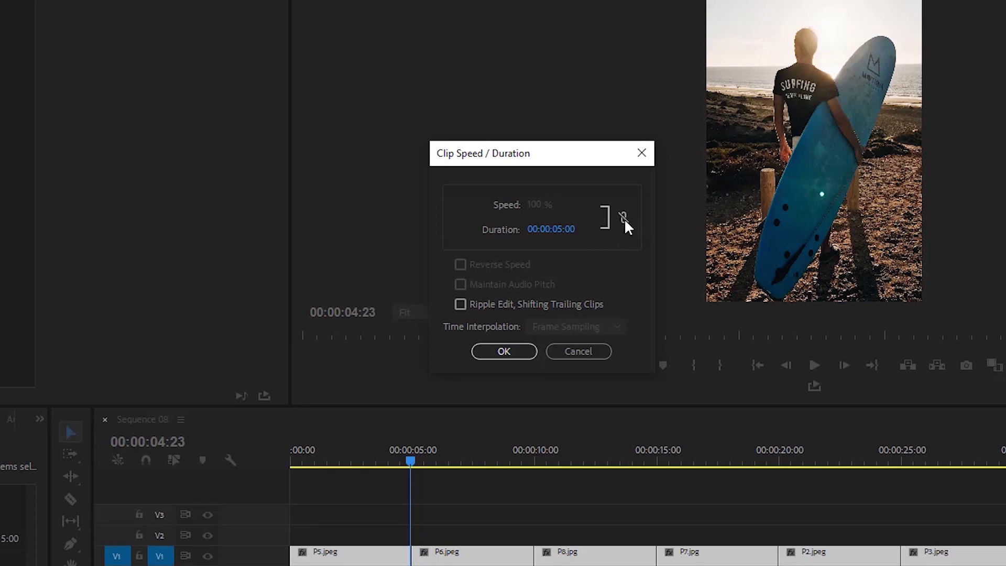
click(562, 235)
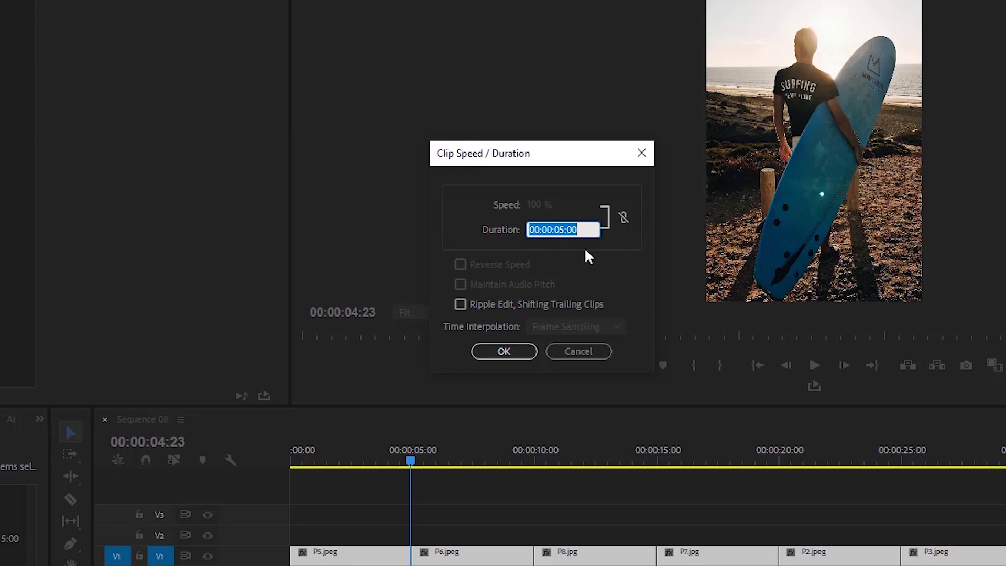
key(Right)
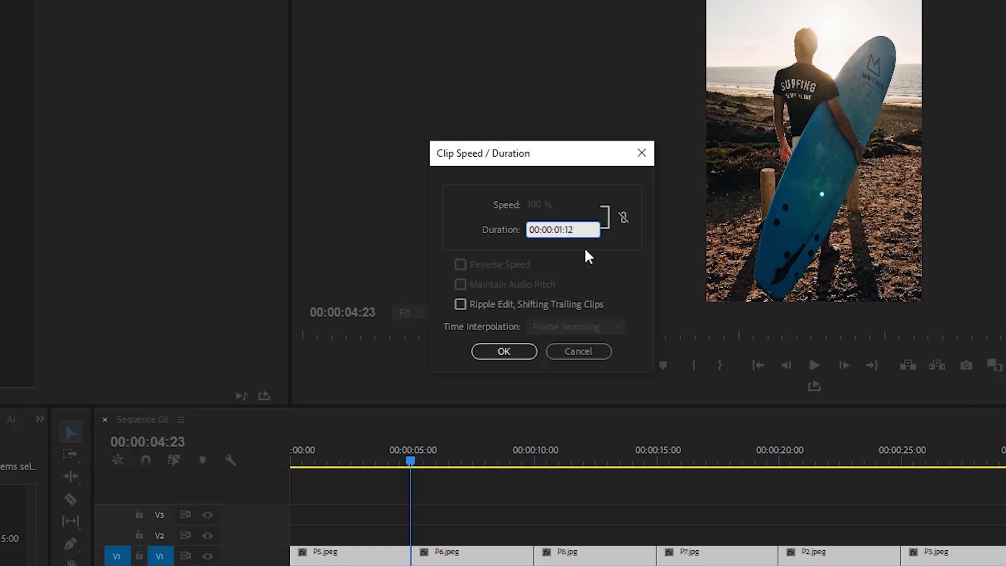
Step: Apply the 00:00:01:12 duration, select all seven clips, and run Sequence > Close Gap
click(508, 352)
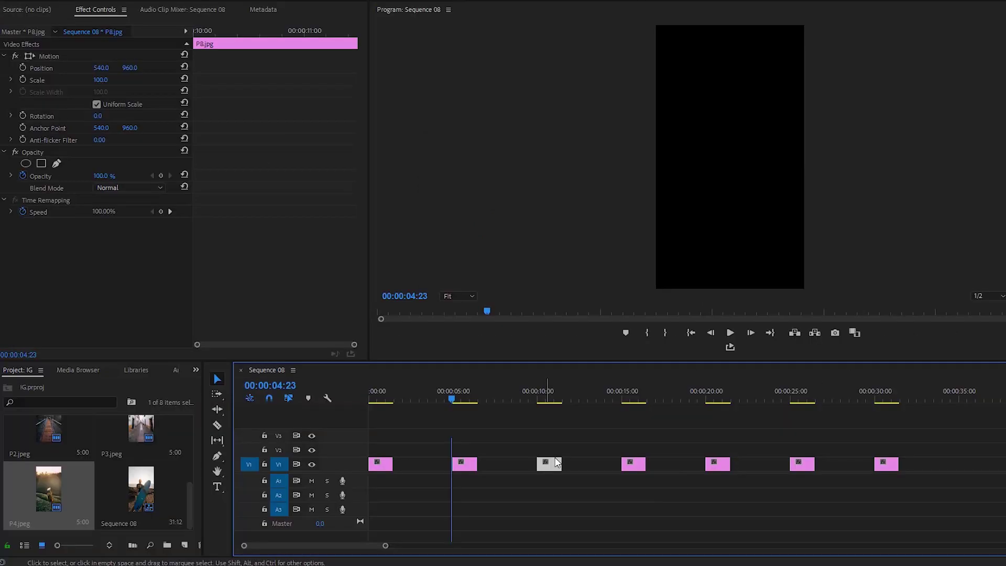
click(531, 447)
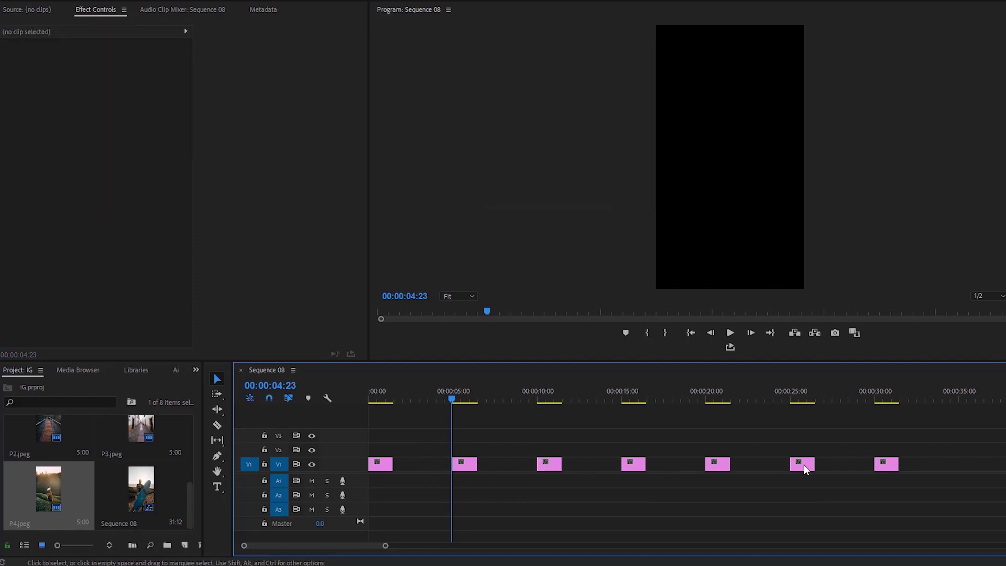
drag(927, 444, 369, 470)
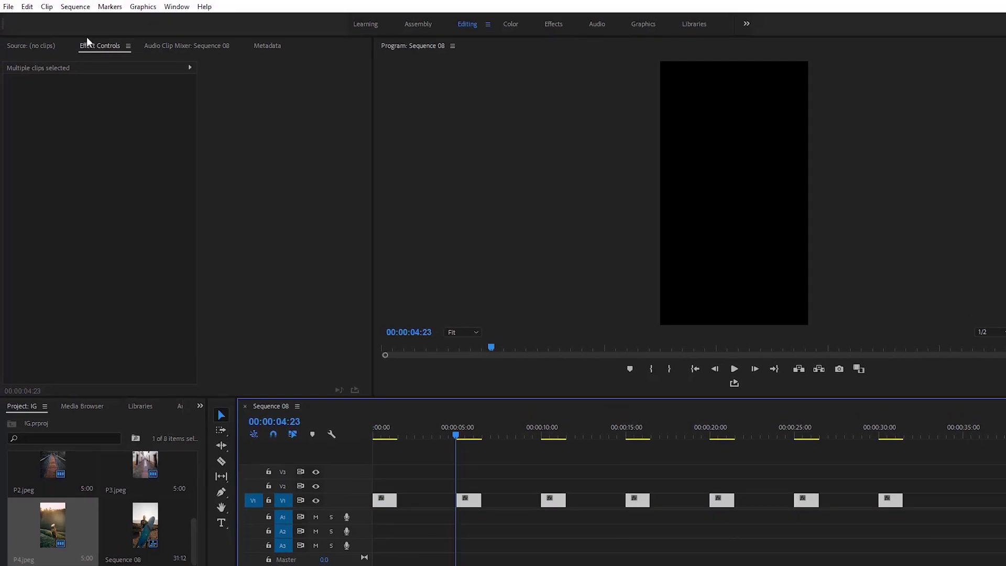
click(76, 7)
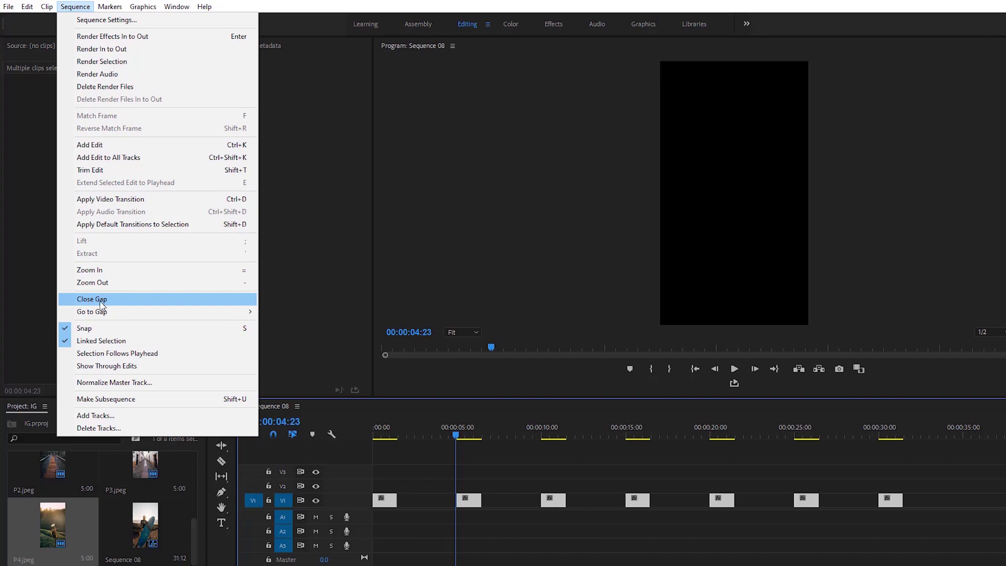
click(126, 305)
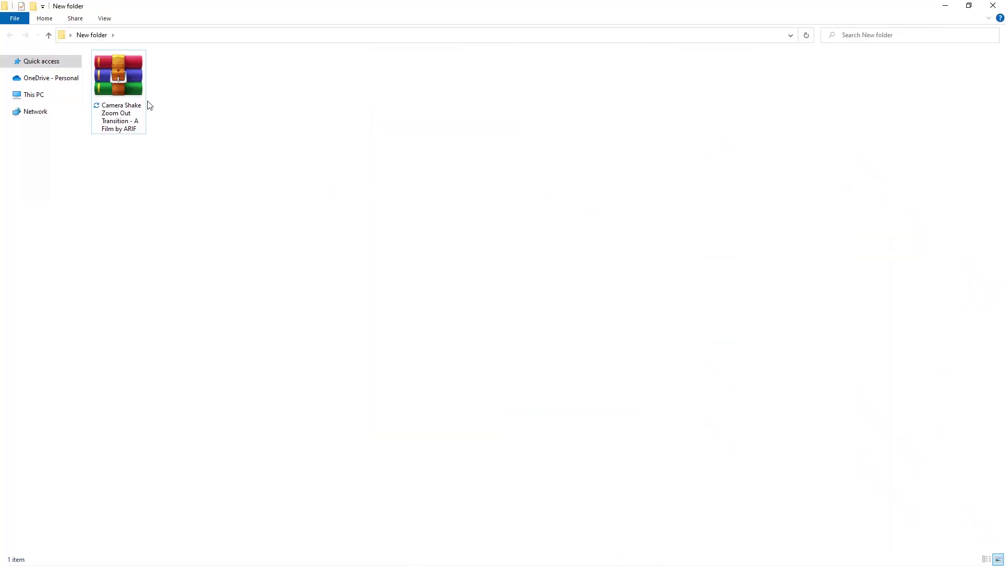
Step: Extract the RAR archive in place and open the folder holding the PRFPSET file
right_click(126, 80)
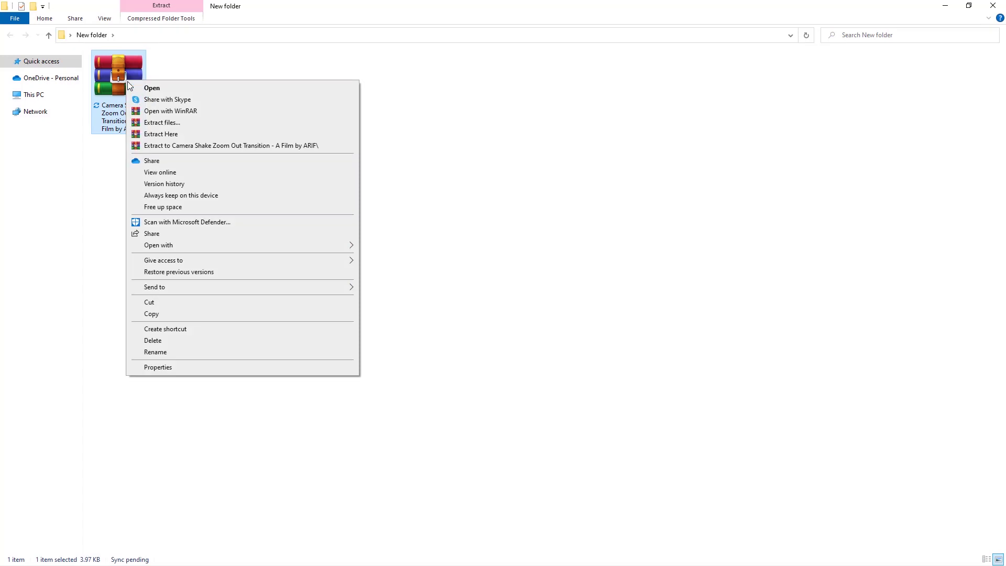
click(163, 134)
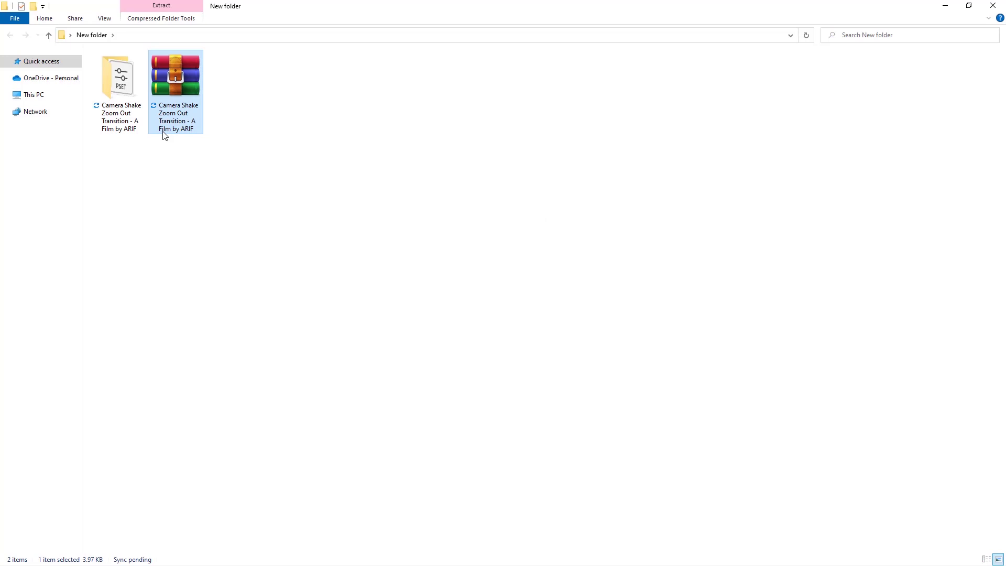
double_click(120, 92)
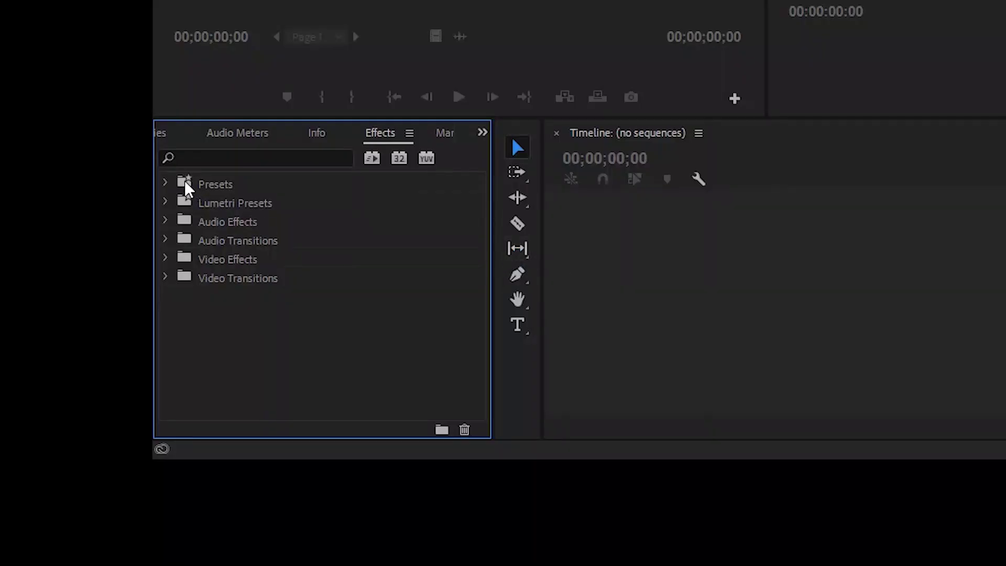
Step: Import the Camera Shake .prfpset file into Presets and expand the folder to show it
right_click(186, 185)
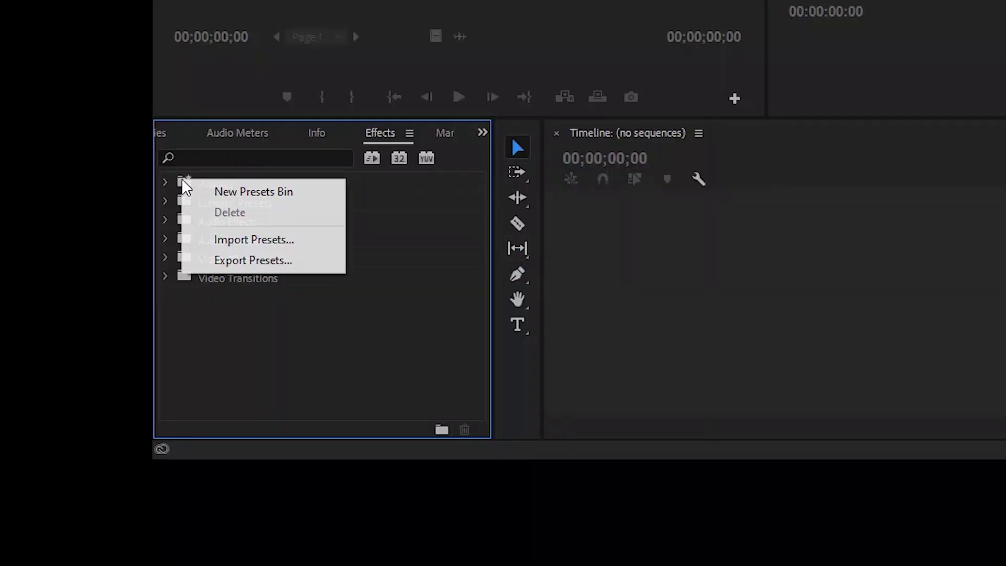
click(219, 239)
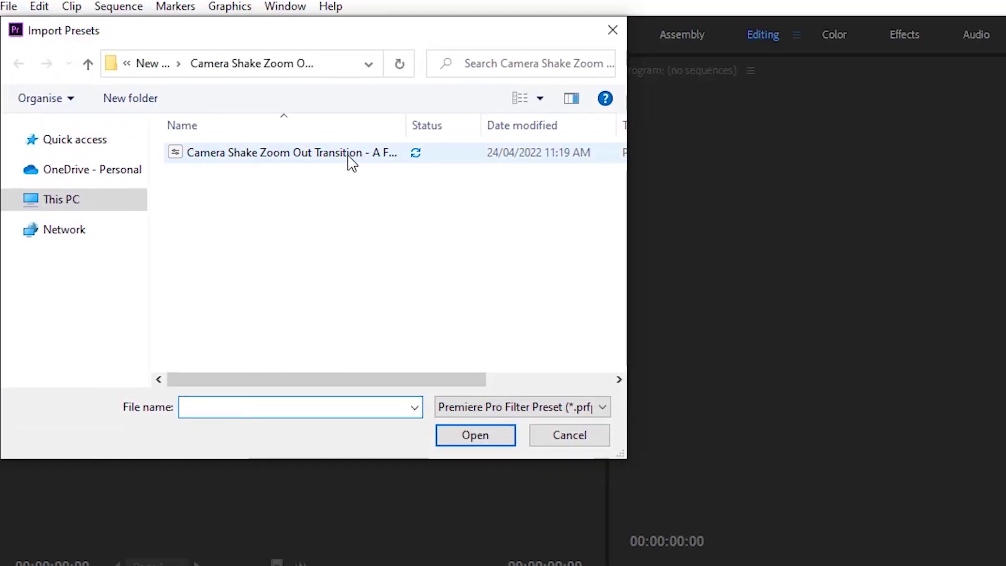
click(350, 162)
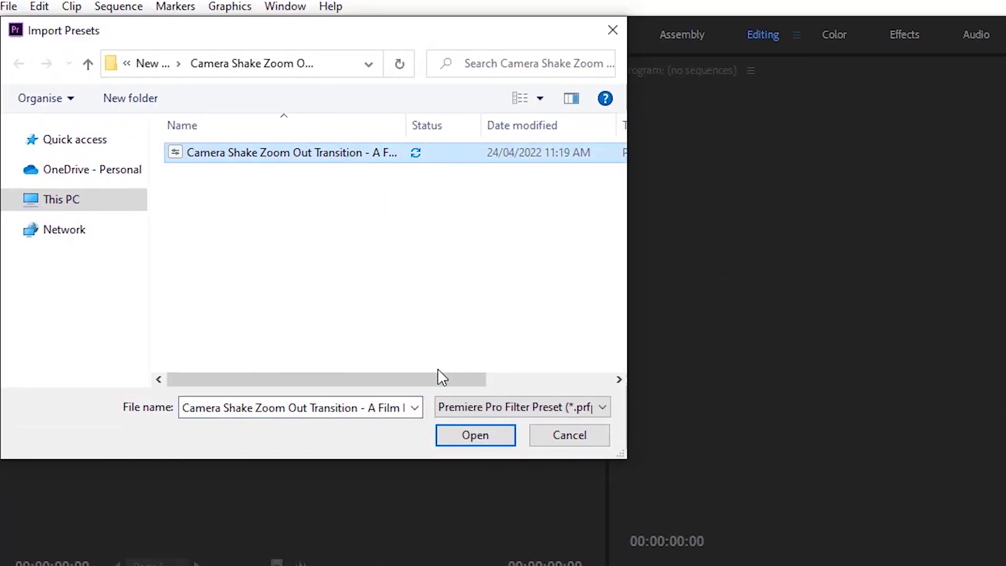
click(455, 442)
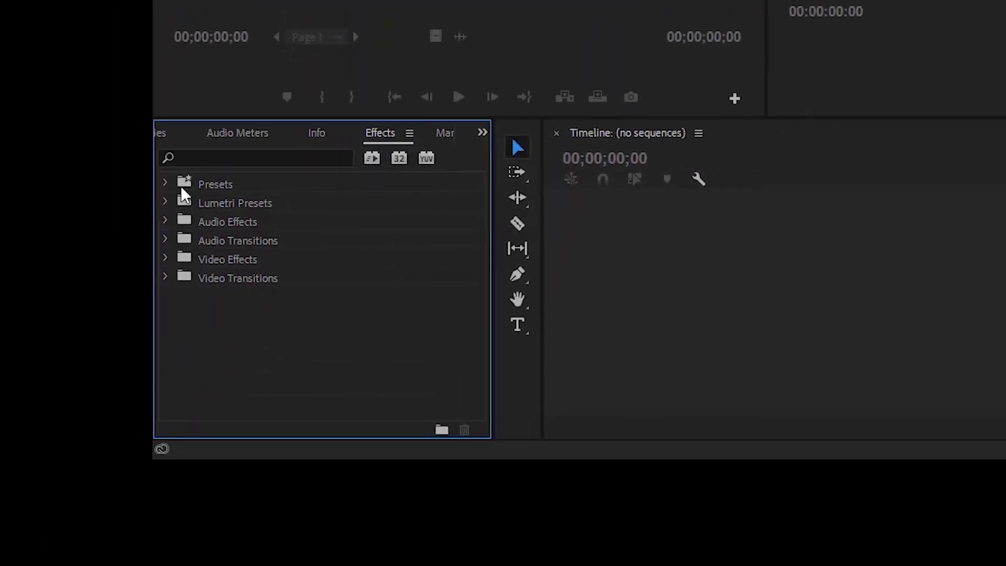
click(166, 183)
mouse_move(332, 235)
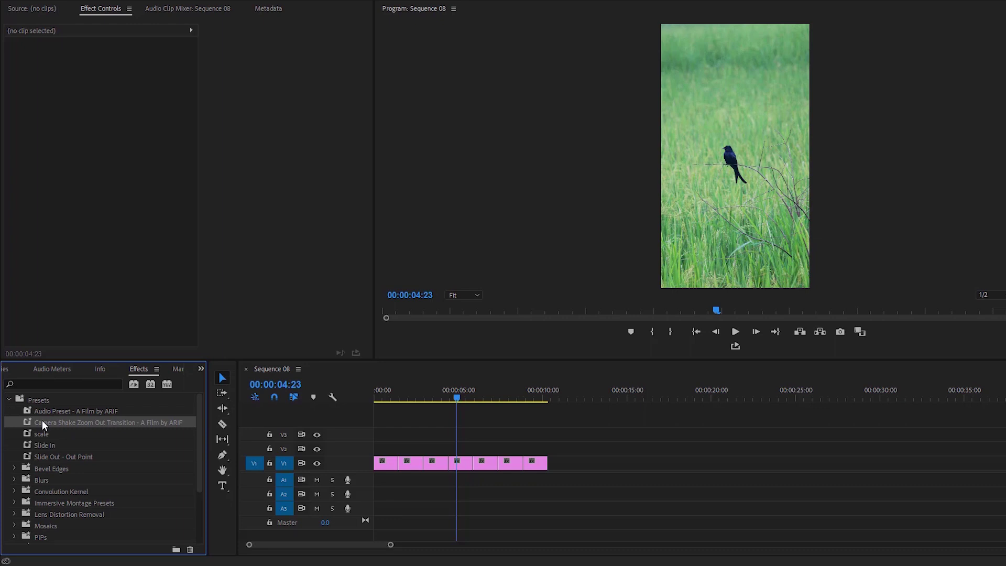
Step: Apply the Camera Shake Zoom Out preset to P5.jpeg and preview it at the sequence start
mouse_move(256, 221)
drag(63, 423, 332, 432)
drag(386, 461, 386, 460)
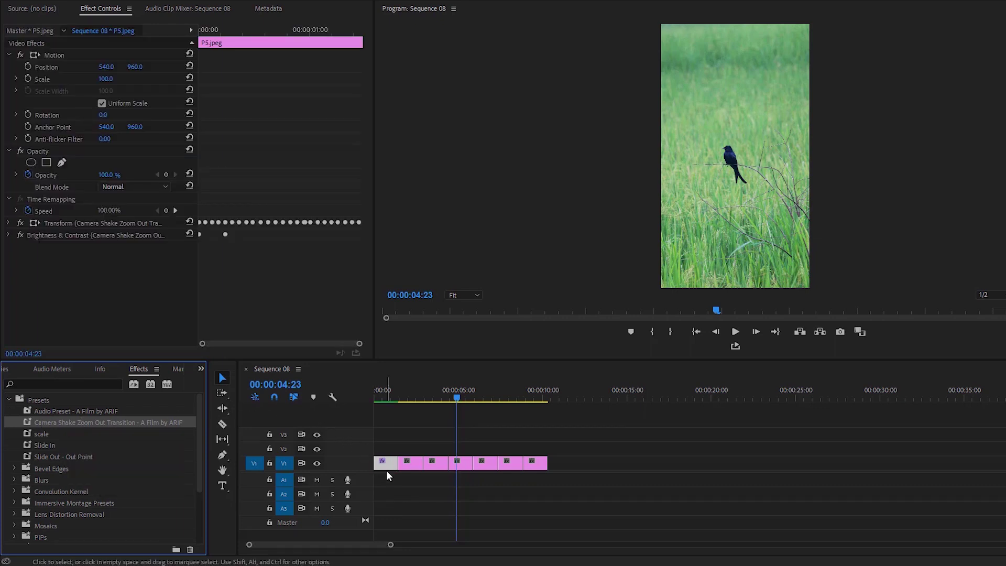
key(=)
click(394, 400)
mouse_move(394, 400)
mouse_down()
mouse_move(373, 394)
mouse_move(401, 398)
mouse_up()
Step: Apply the Camera Shake Zoom Out preset to the remaining photo clips on V1
click(433, 461)
drag(63, 423, 440, 461)
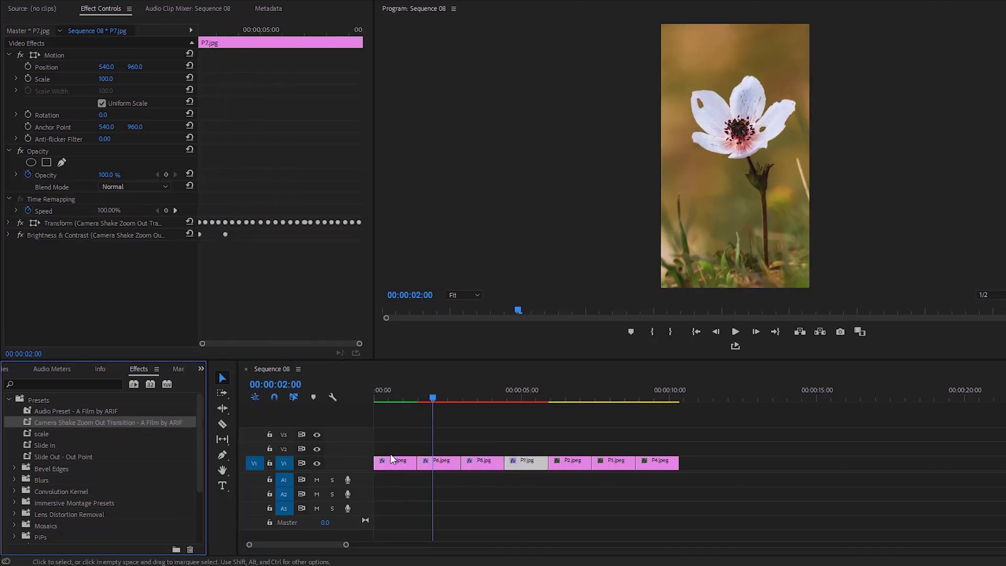
click(482, 460)
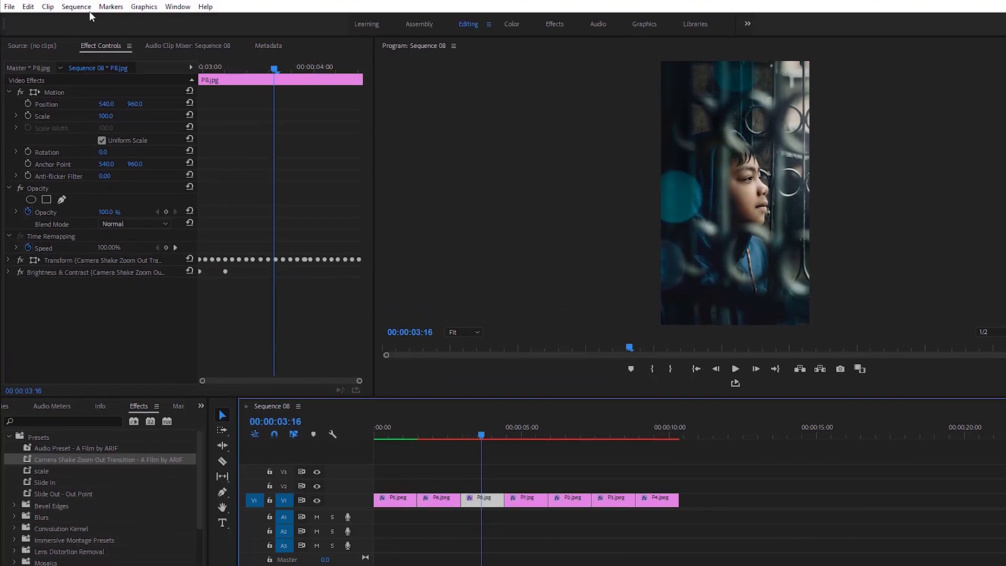
Step: Render Sequence 08 In to Out from the Sequence menu
click(77, 6)
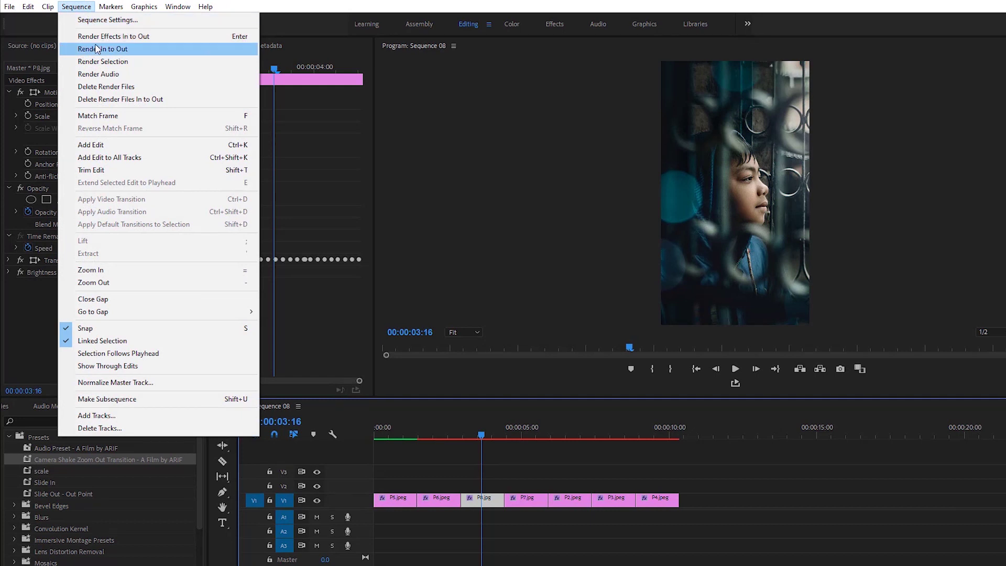
click(142, 49)
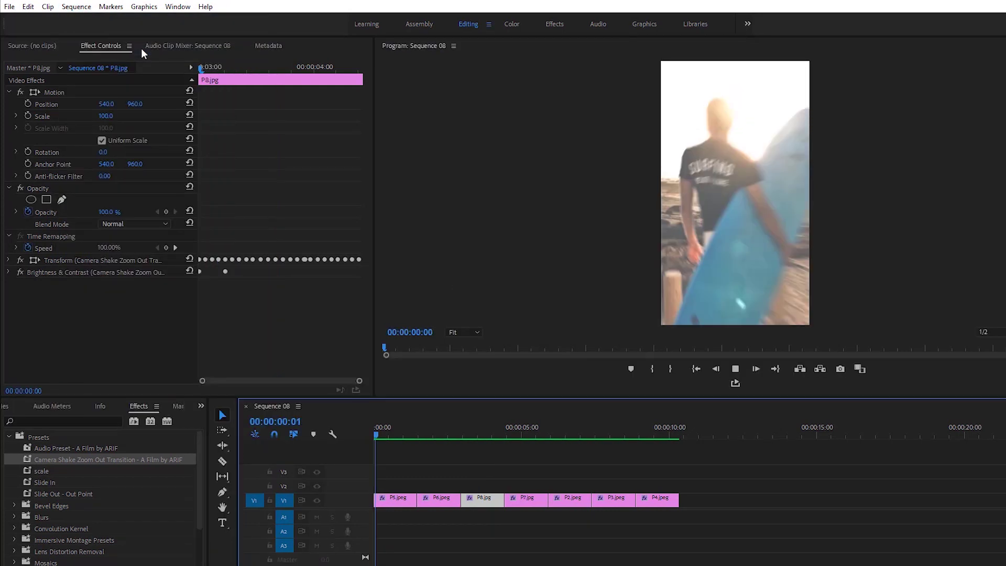